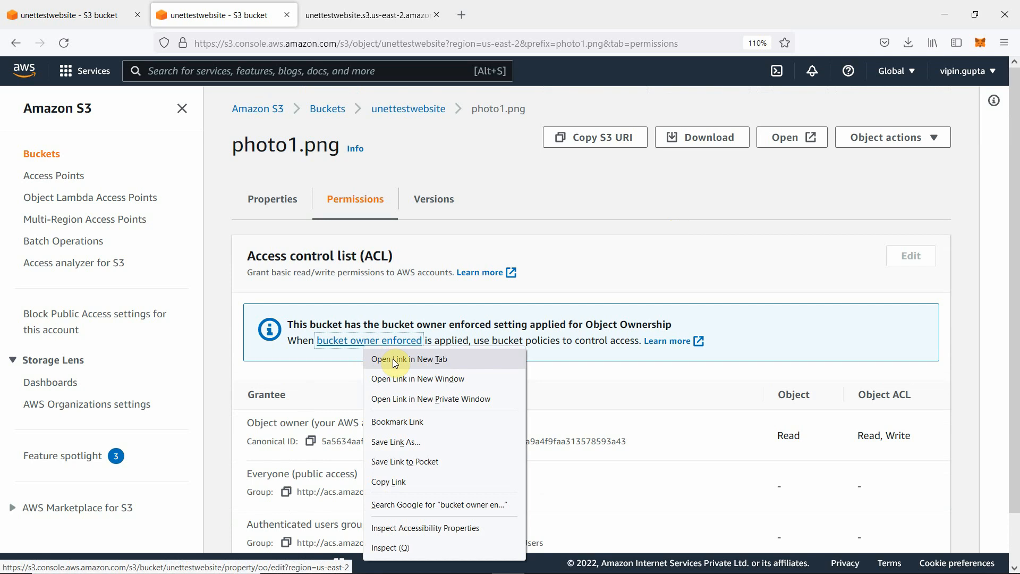
Enable ACLs for the unettestwebsite bucket with Bucket owner preferred ownership, acknowledge that ACLs will be restored, and save the changes.
click(394, 359)
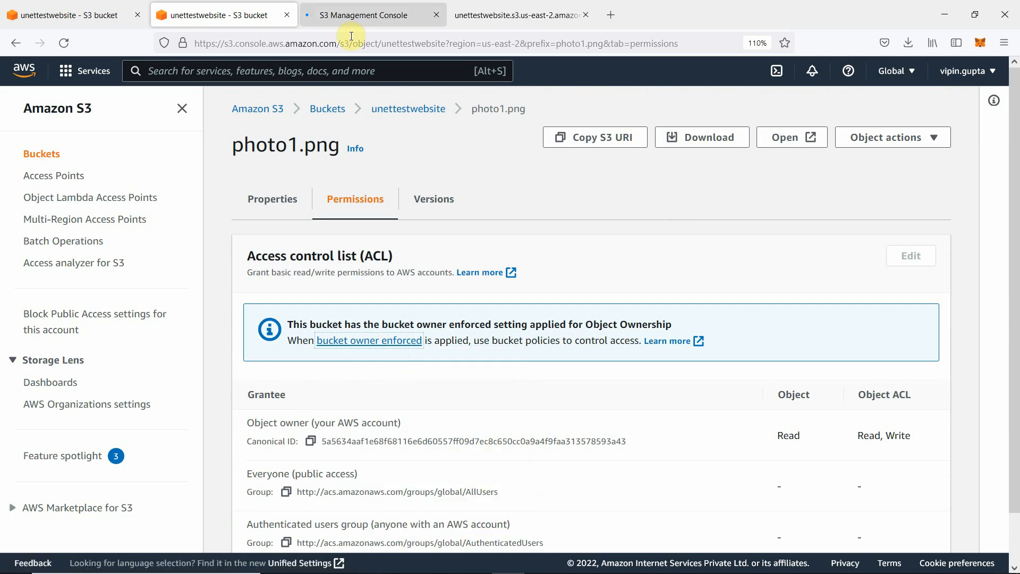
click(357, 15)
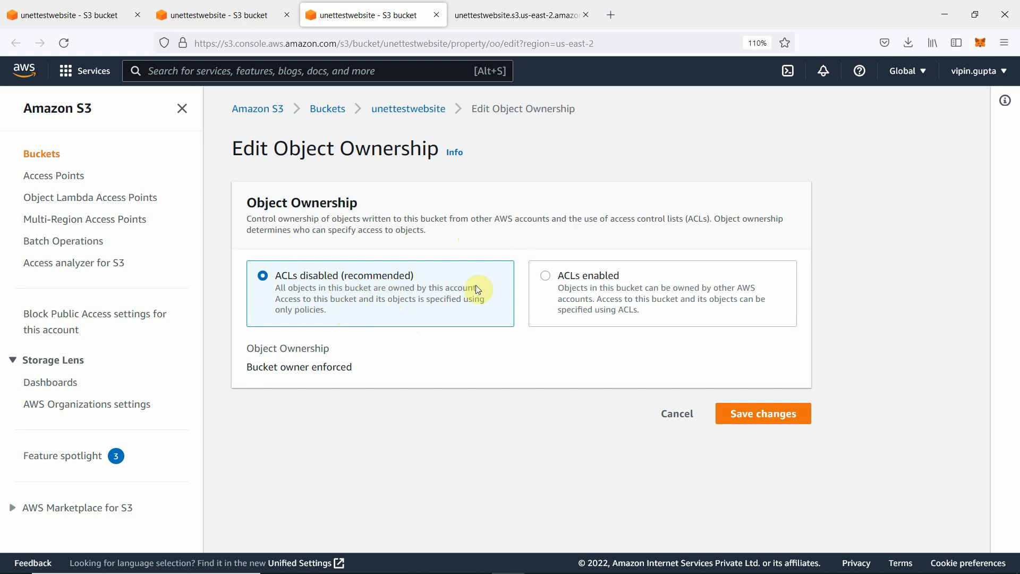
click(546, 277)
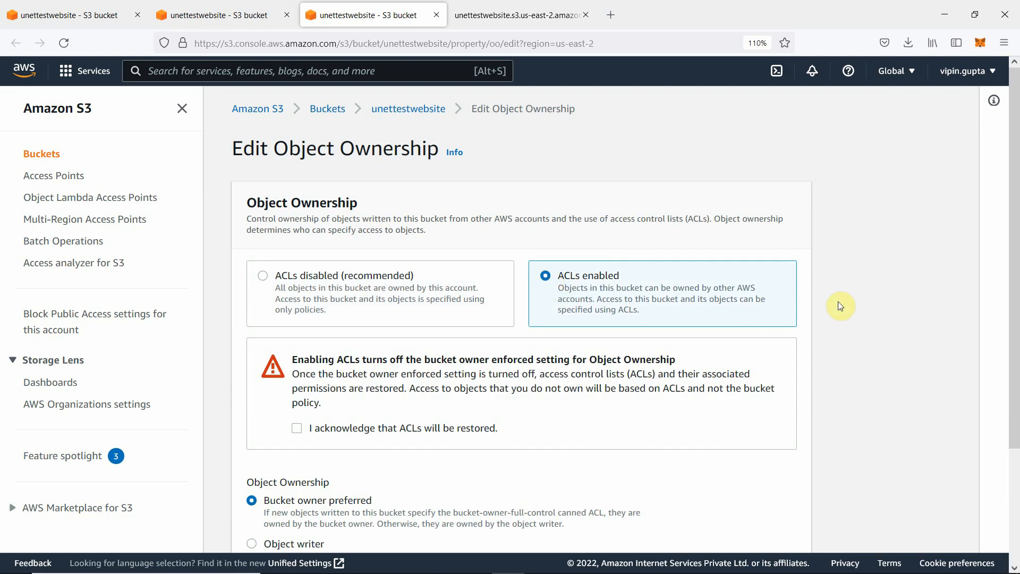
scroll(840, 306, down, 3)
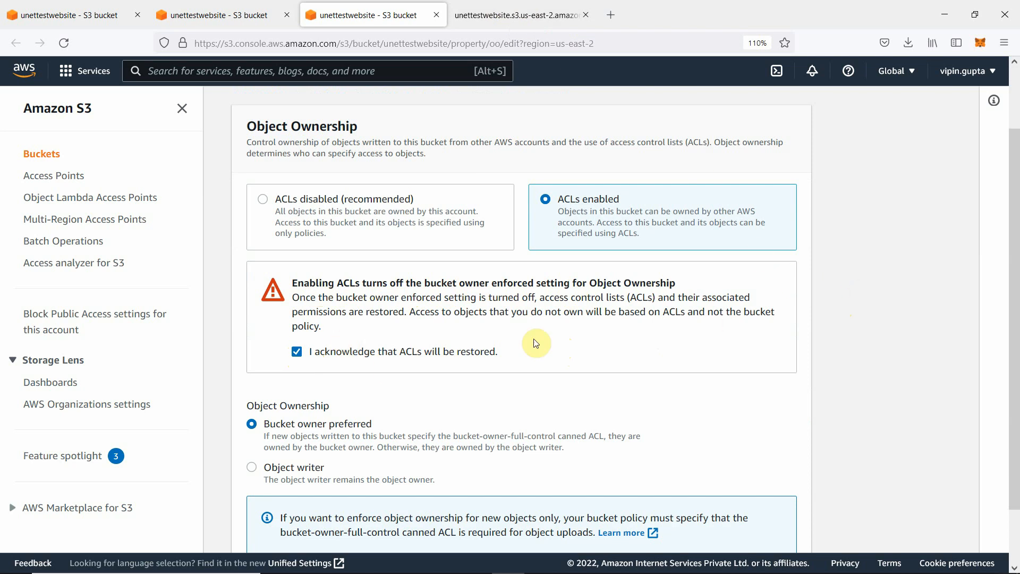
scroll(557, 342, down, 2)
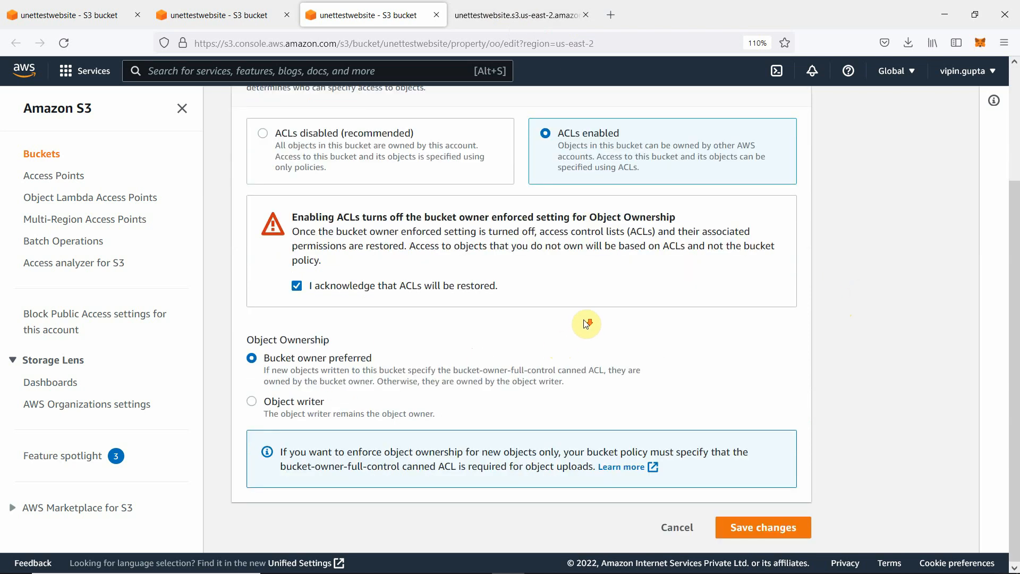
click(744, 531)
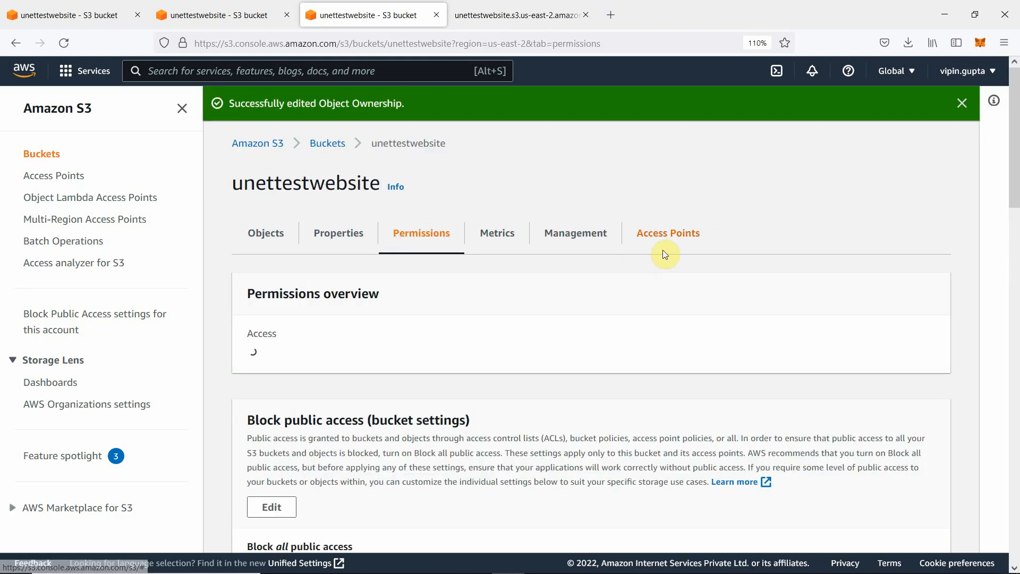
Save the bucket's Block public access settings with all blocking options unchecked, entering "confirm" to approve.
scroll(908, 223, down, 2)
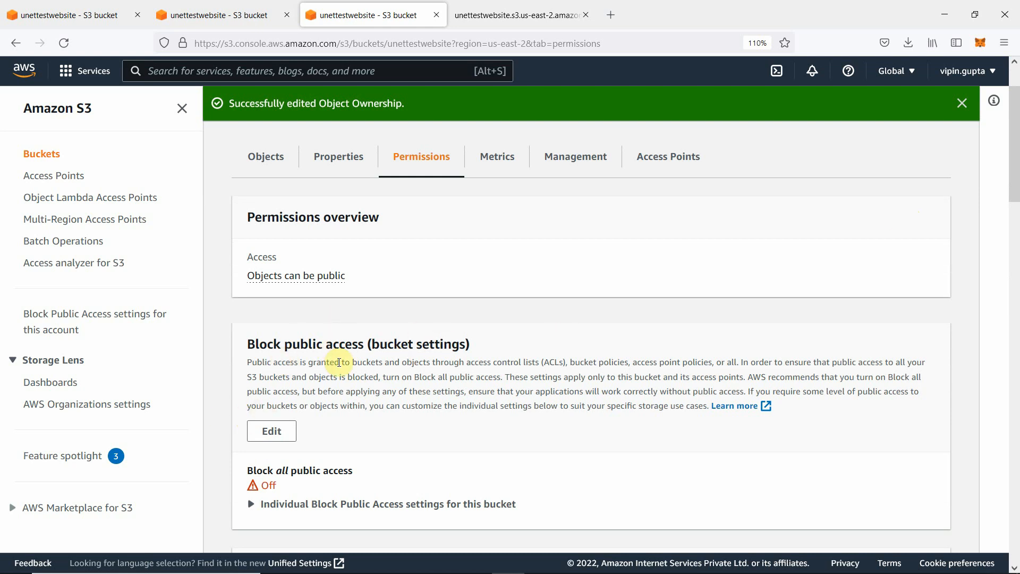
click(282, 432)
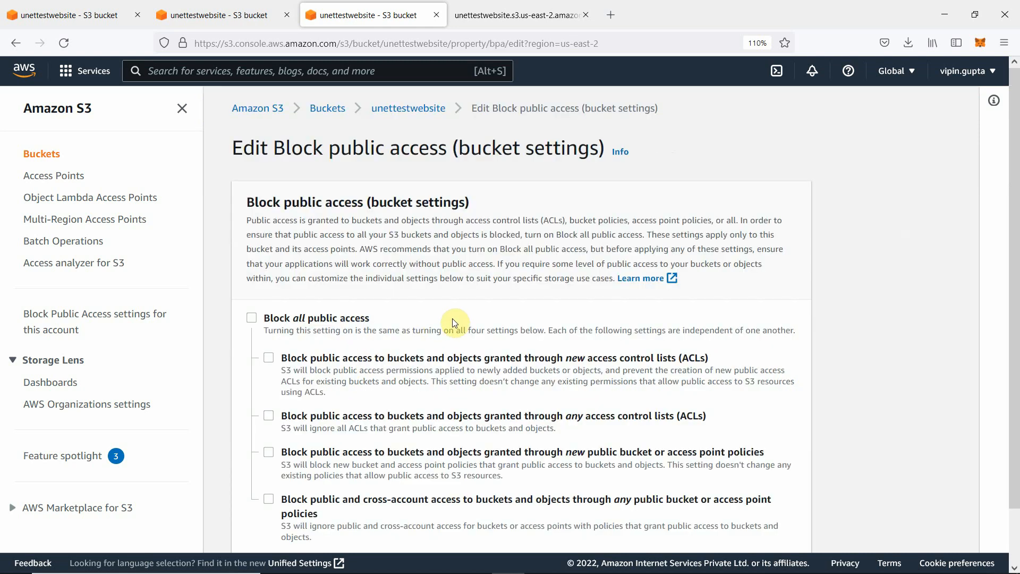
scroll(661, 345, down, 2)
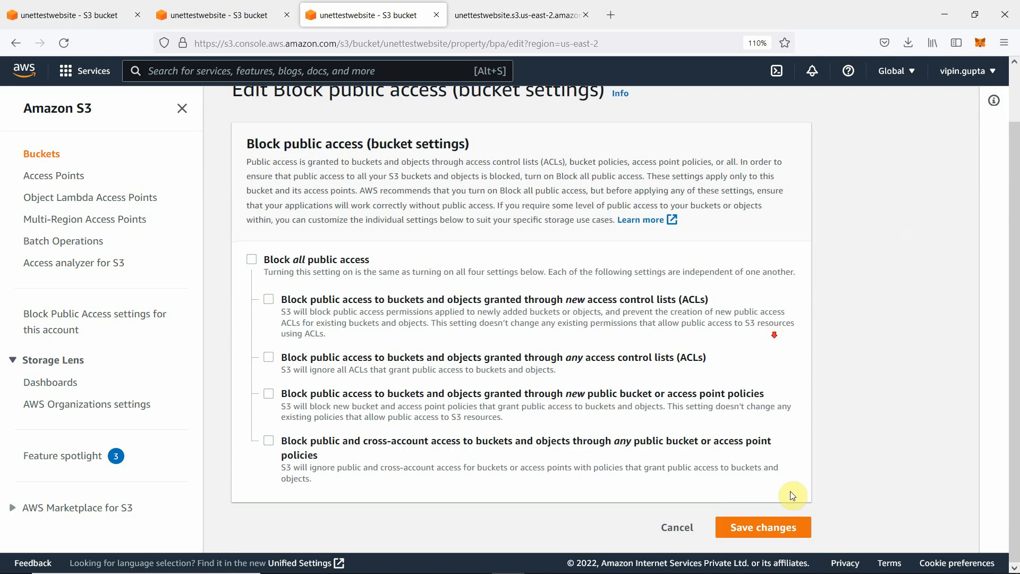
click(752, 527)
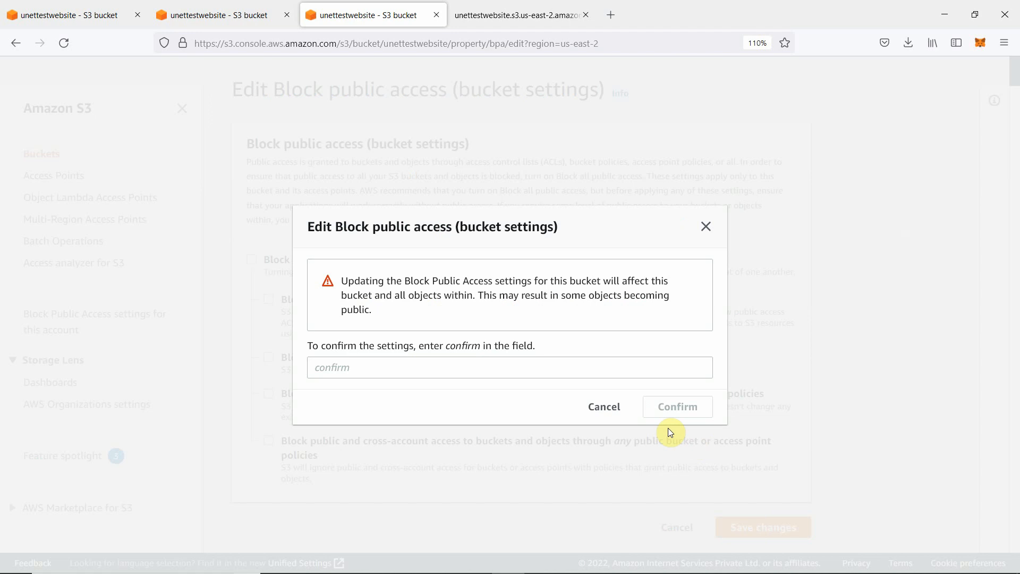
click(404, 369)
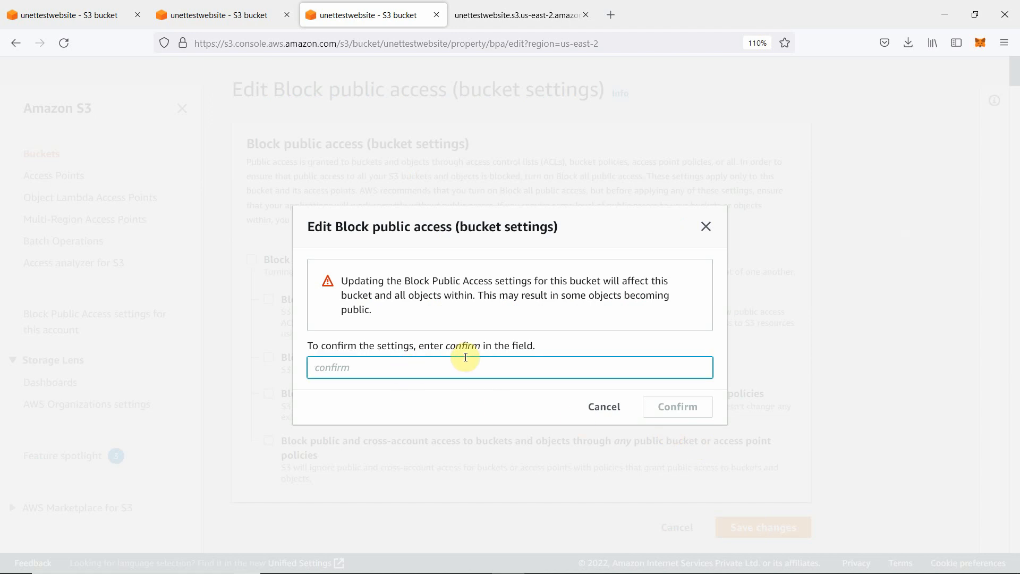
text(confirm)
click(672, 405)
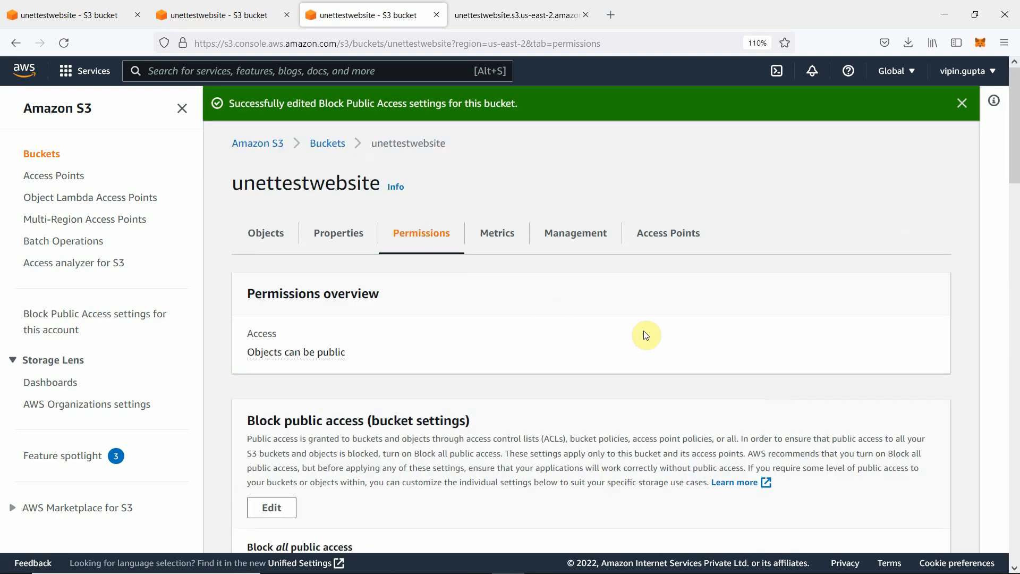
Open the permissions of the photo1.png object in the unettestwebsite bucket.
click(327, 143)
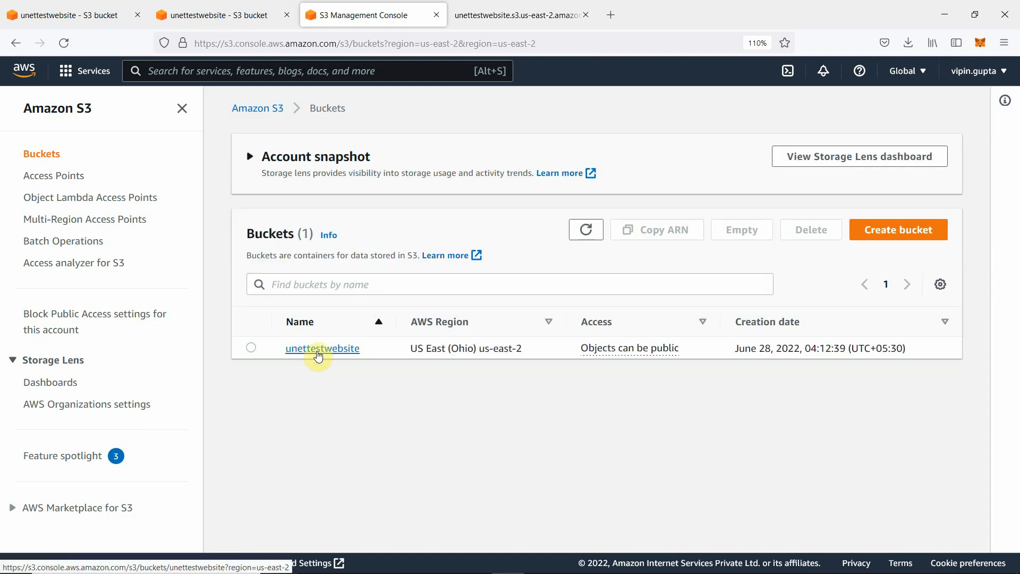
click(317, 350)
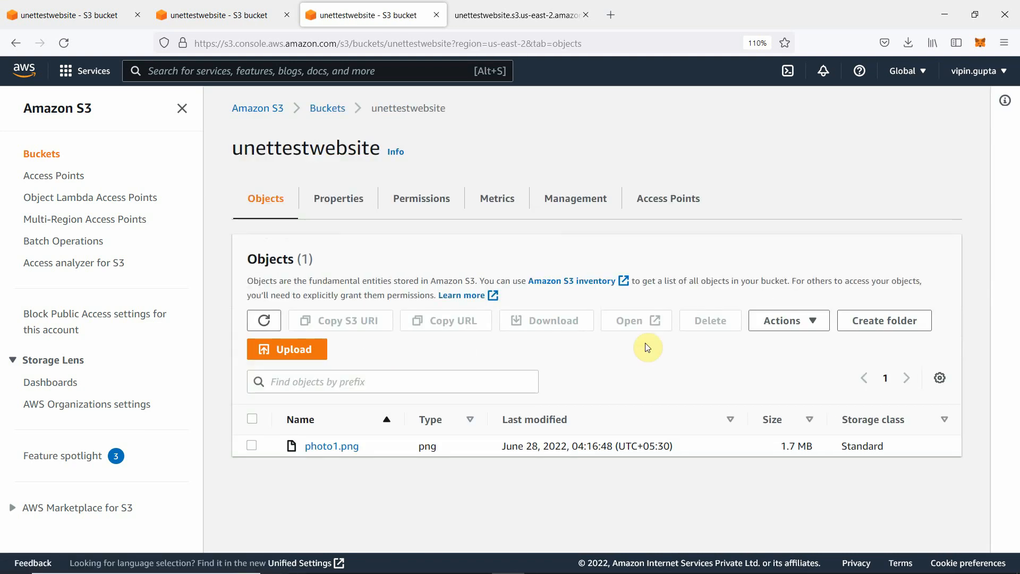
click(323, 445)
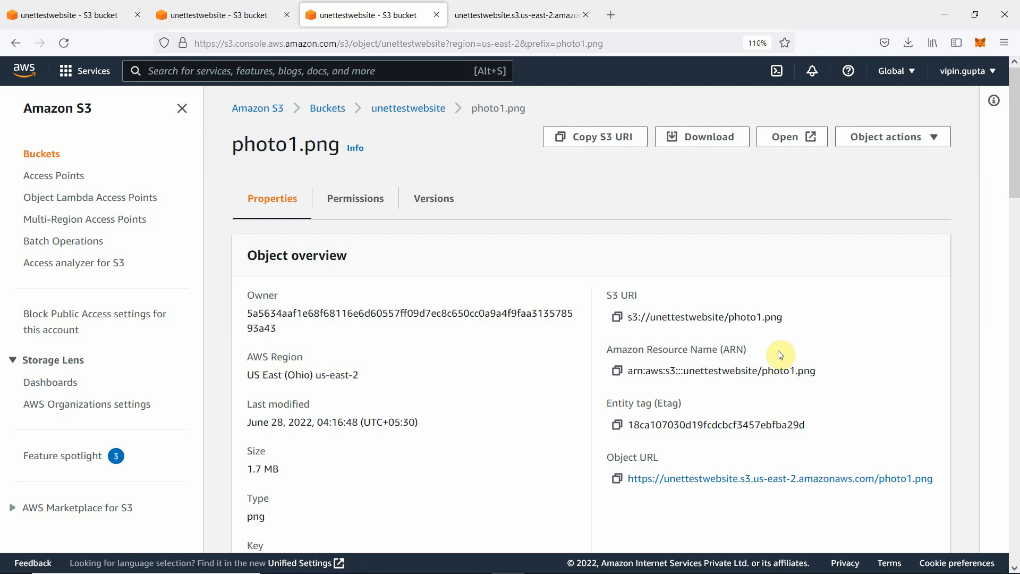
scroll(850, 307, down, 2)
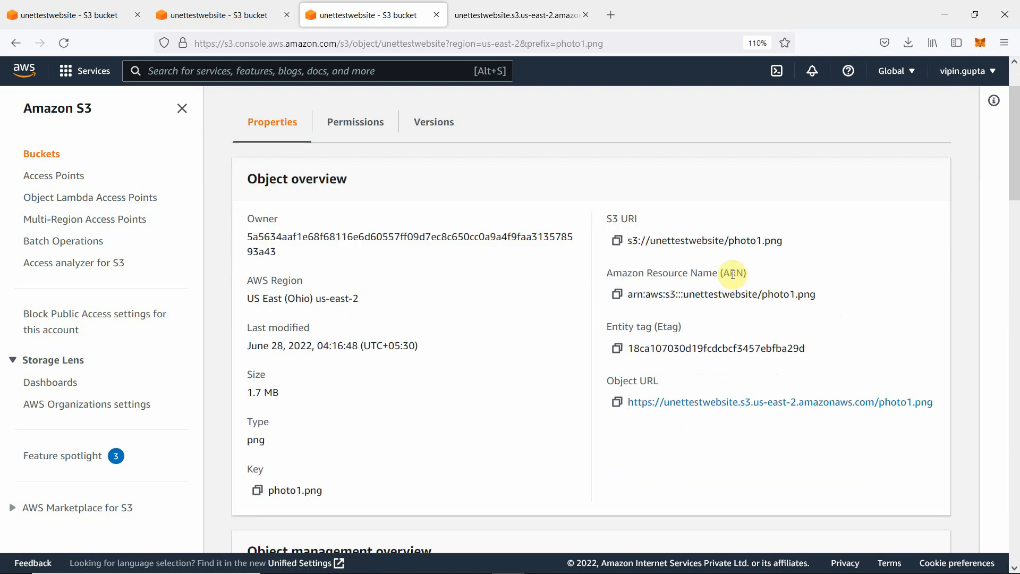
click(343, 122)
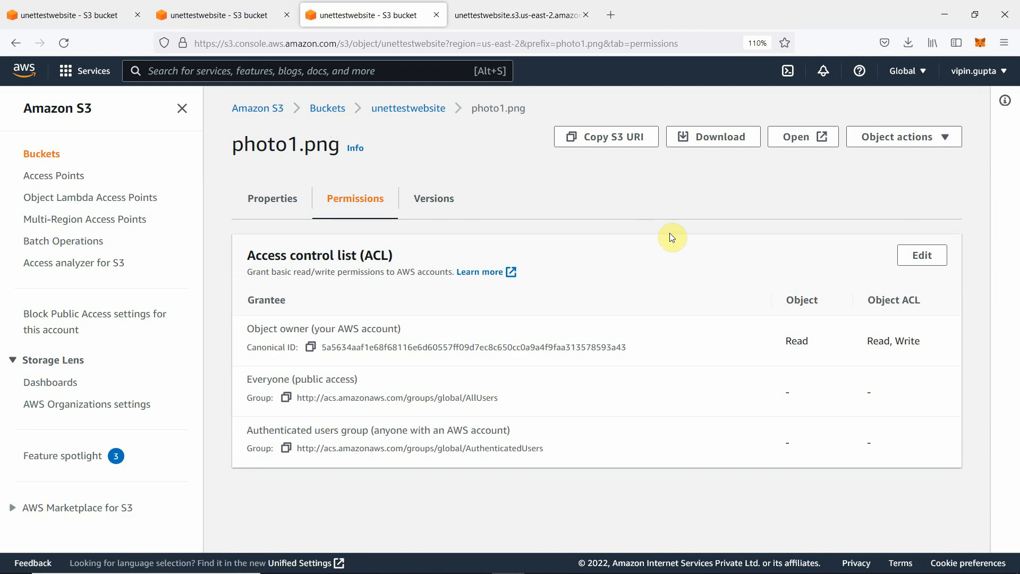
Grant Everyone (public access) Read permission on the photo1.png object, acknowledge the effects, and save the access control list.
click(921, 257)
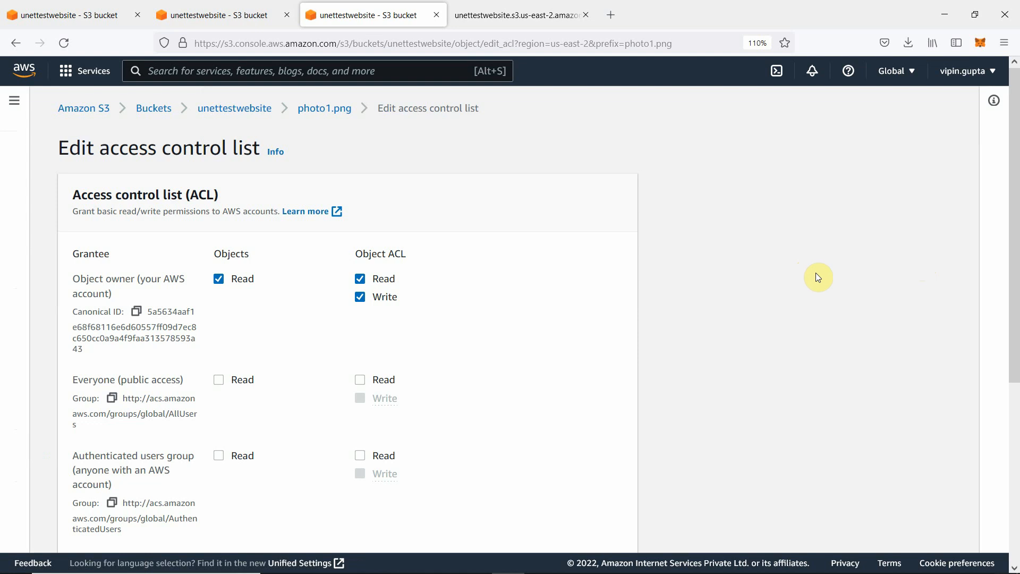
scroll(815, 272, down, 3)
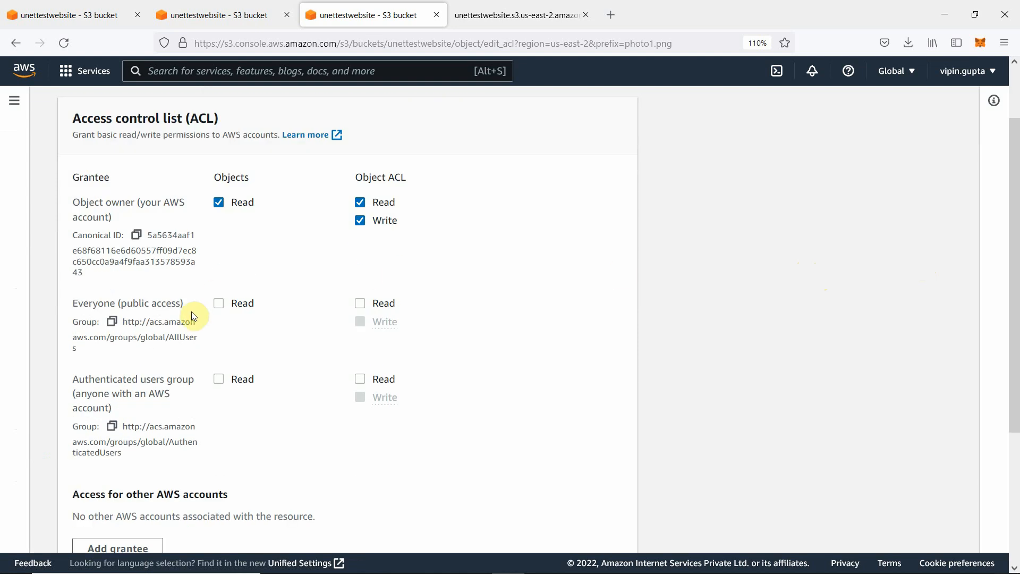
click(221, 304)
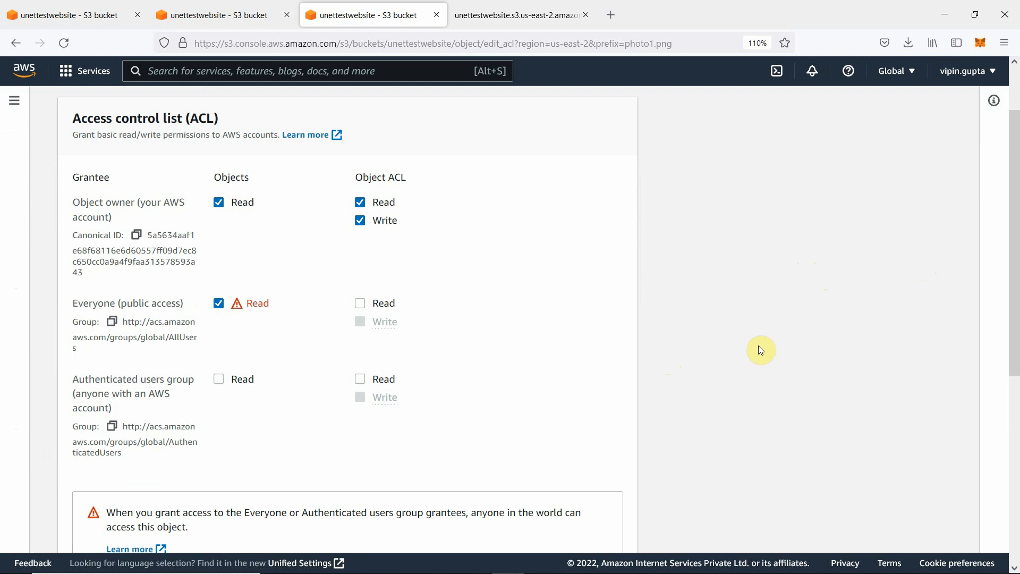
scroll(758, 347, down, 3)
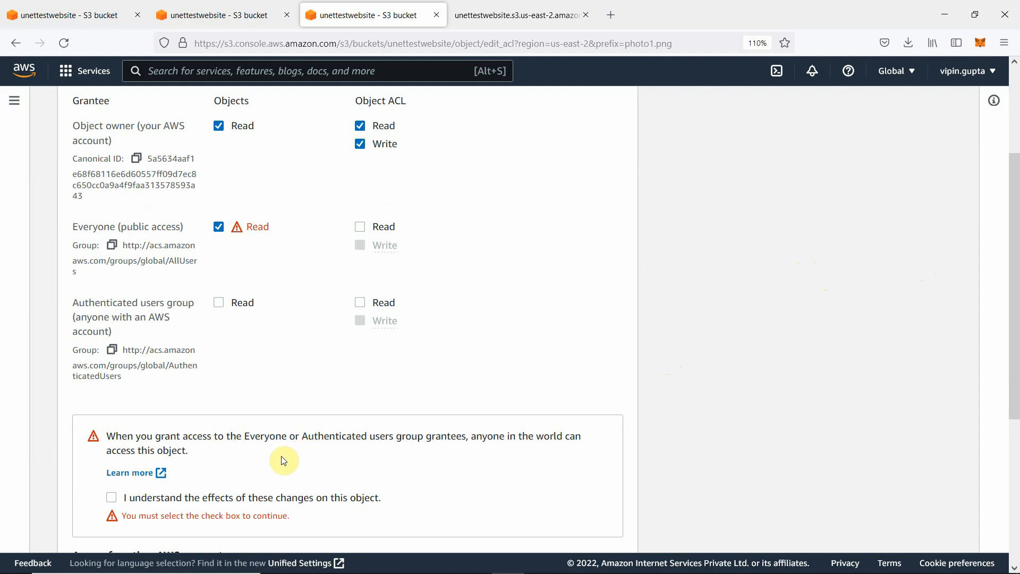
scroll(471, 454, down, 3)
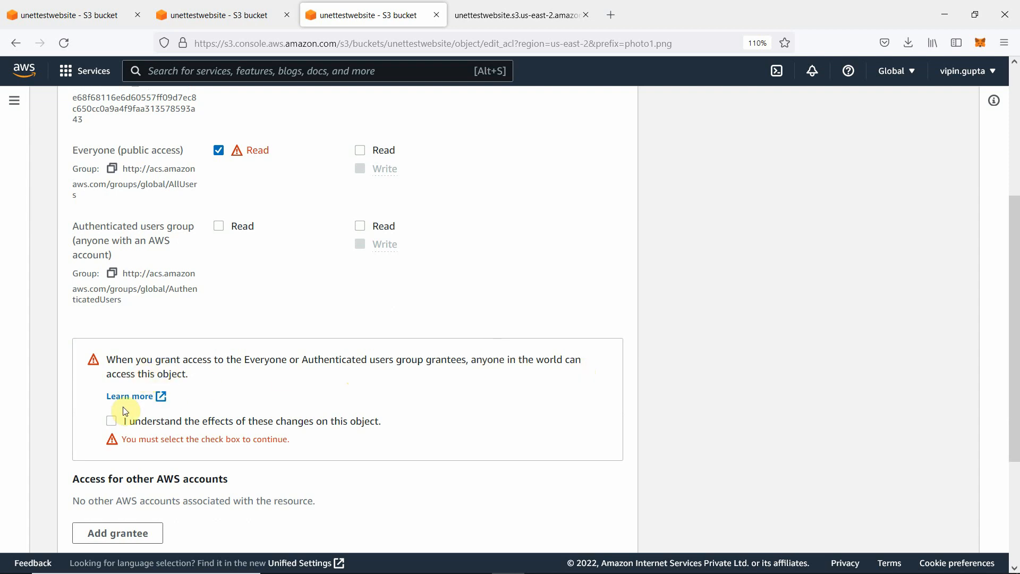
click(112, 421)
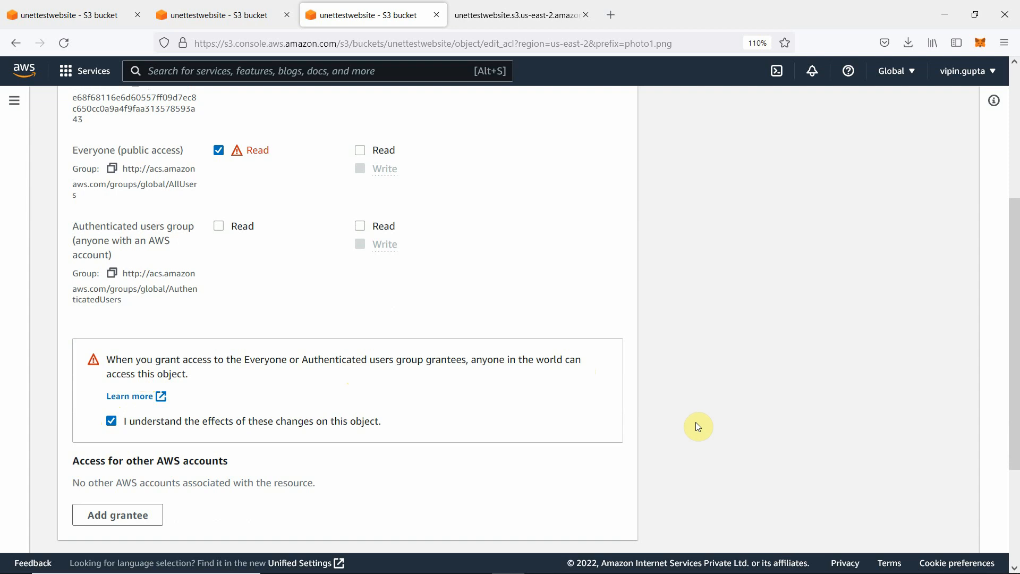
scroll(698, 426, down, 2)
scroll(749, 377, down, 2)
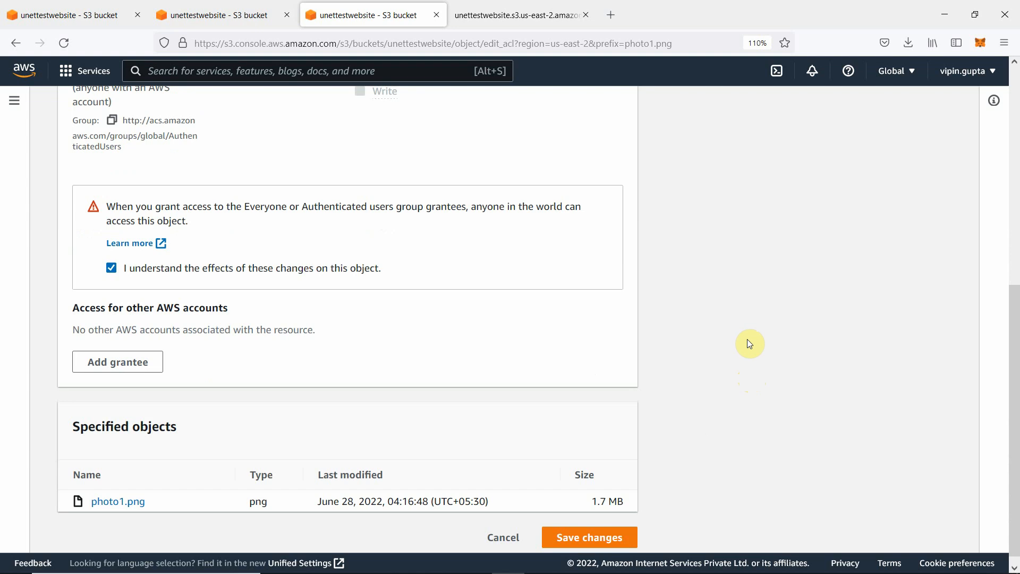
scroll(749, 344, down, 1)
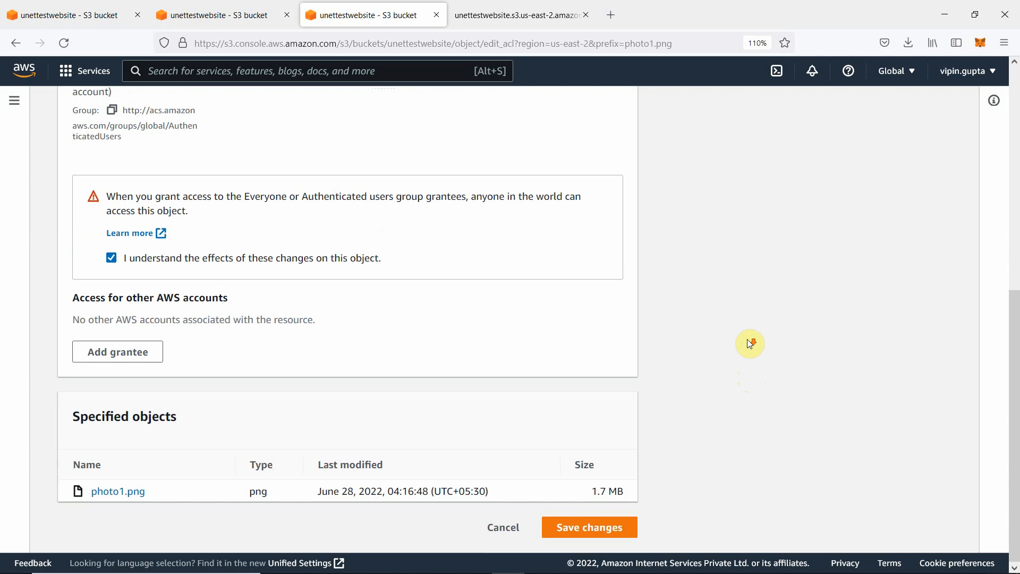
click(566, 517)
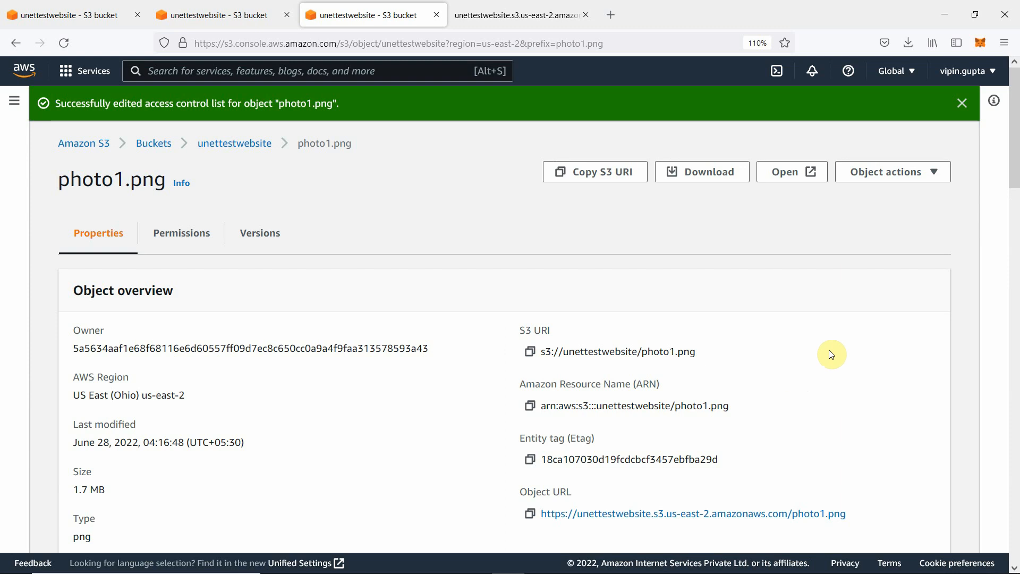
Reload the public object URL of photo1.png to check its accessibility, and enlarge the page.
click(237, 14)
click(522, 23)
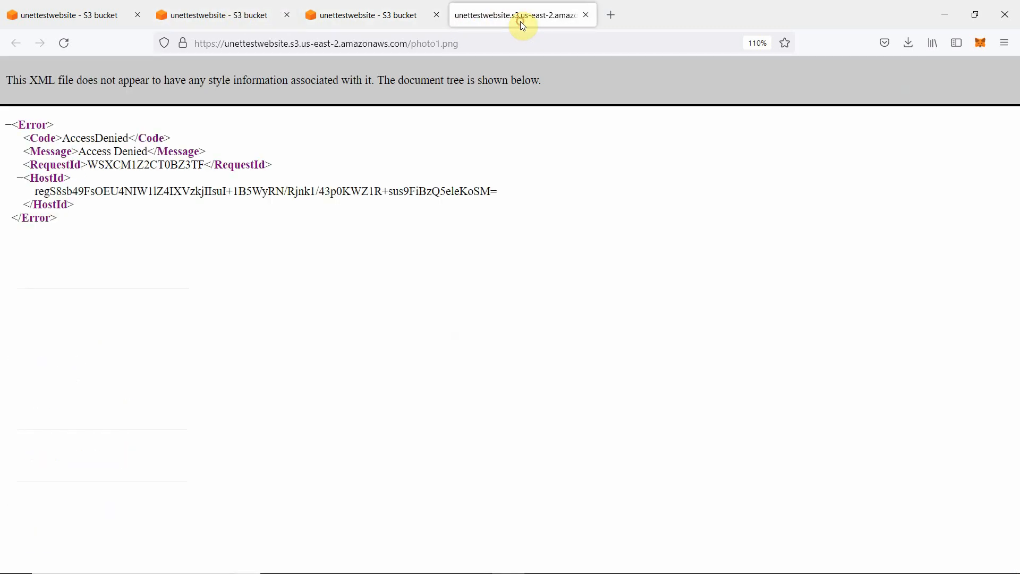
click(67, 44)
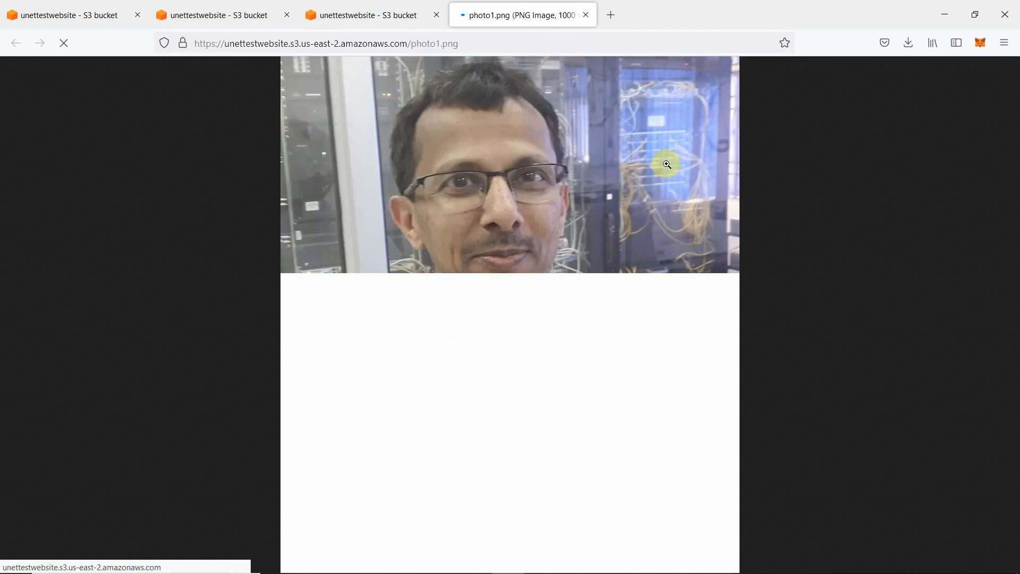
key(ctrl+plus)
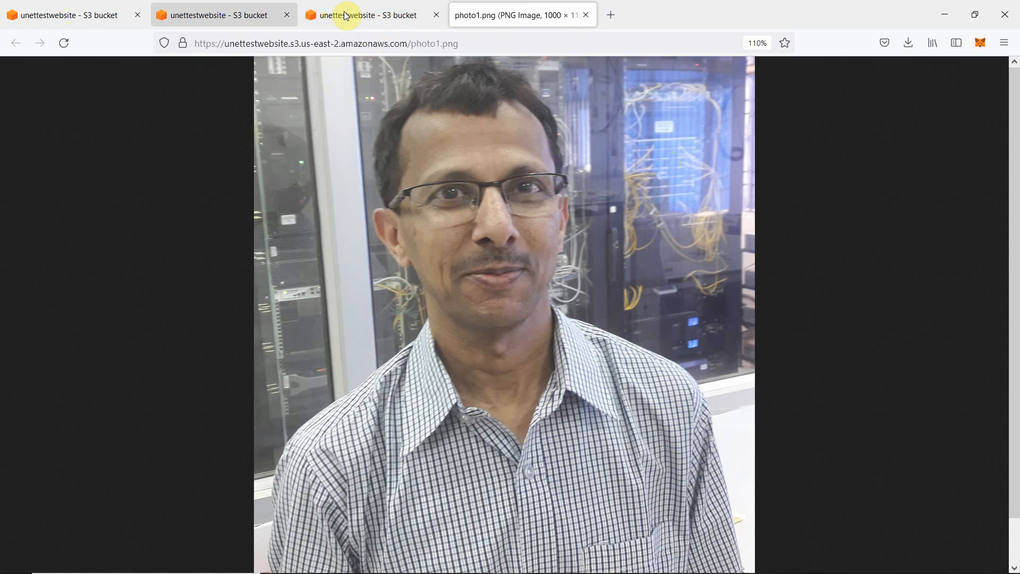
Start deleting the unettestwebsite bucket from the bucket list.
click(218, 16)
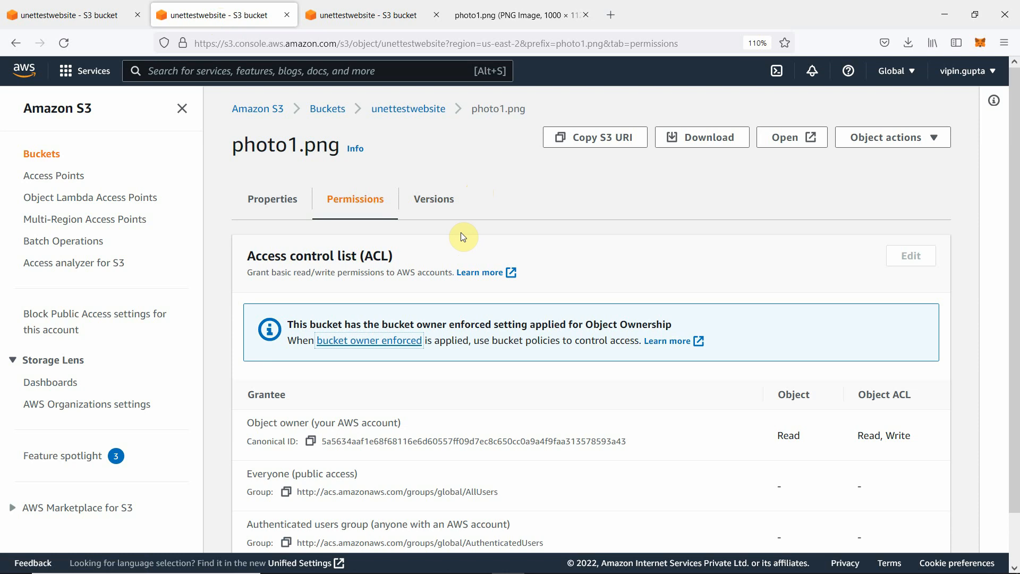
click(320, 111)
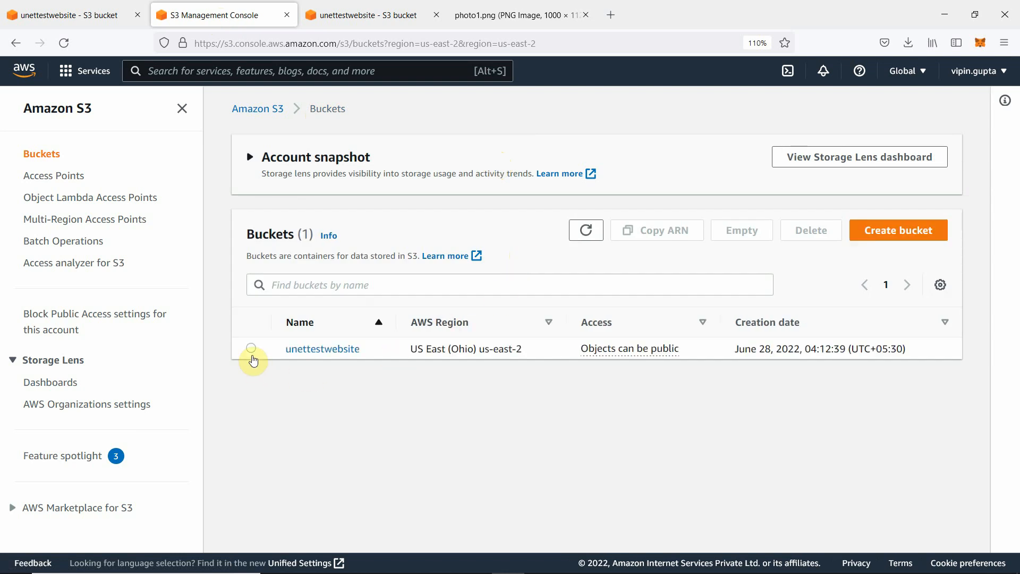
click(252, 350)
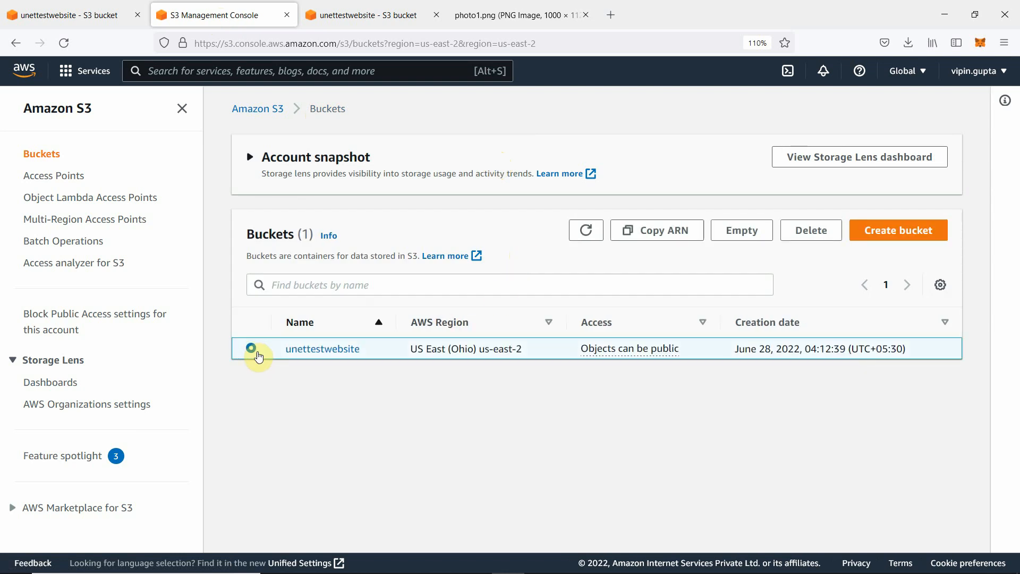
click(811, 230)
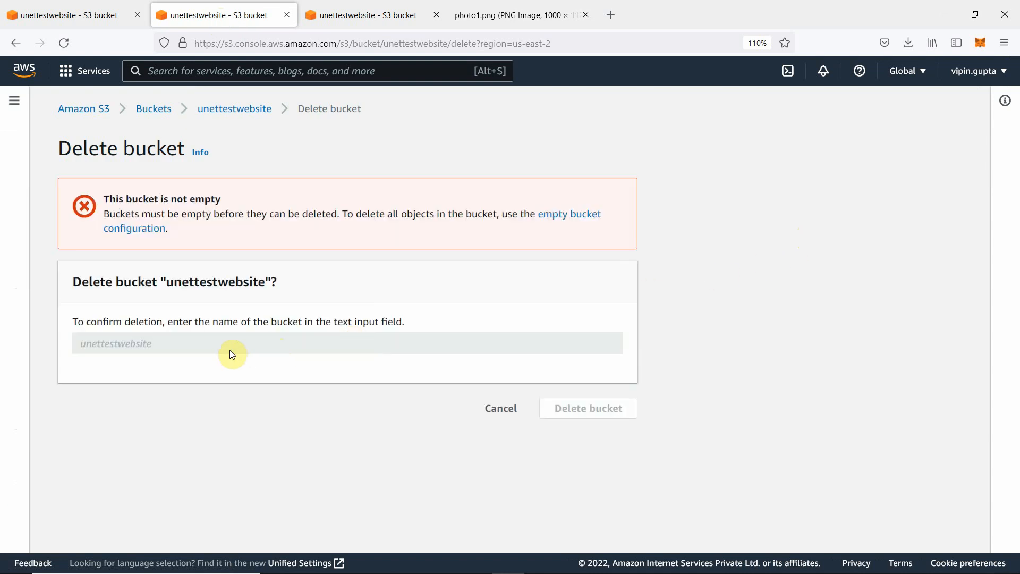
Try to copy the bucket name unettestwebsite into the deletion confirmation field.
drag(166, 282, 270, 282)
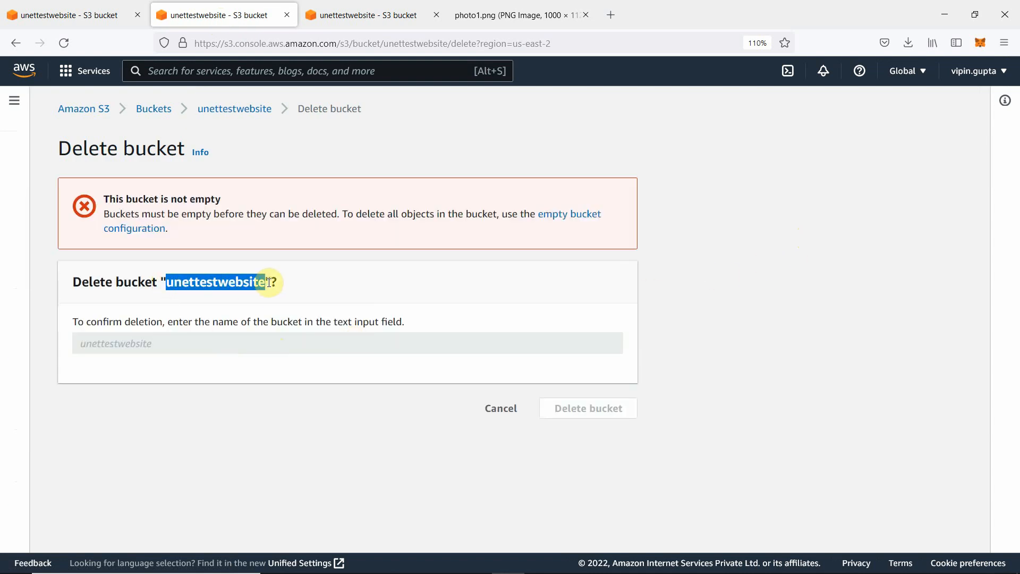
right_click(226, 287)
click(268, 299)
click(189, 344)
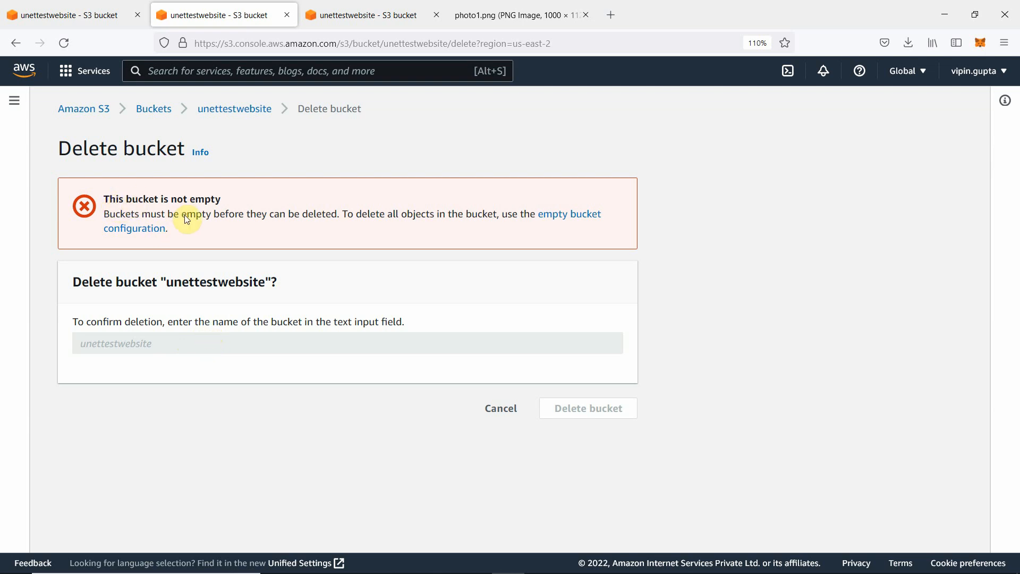
Cancel the bucket deletion and start emptying the unettestwebsite bucket instead.
click(477, 410)
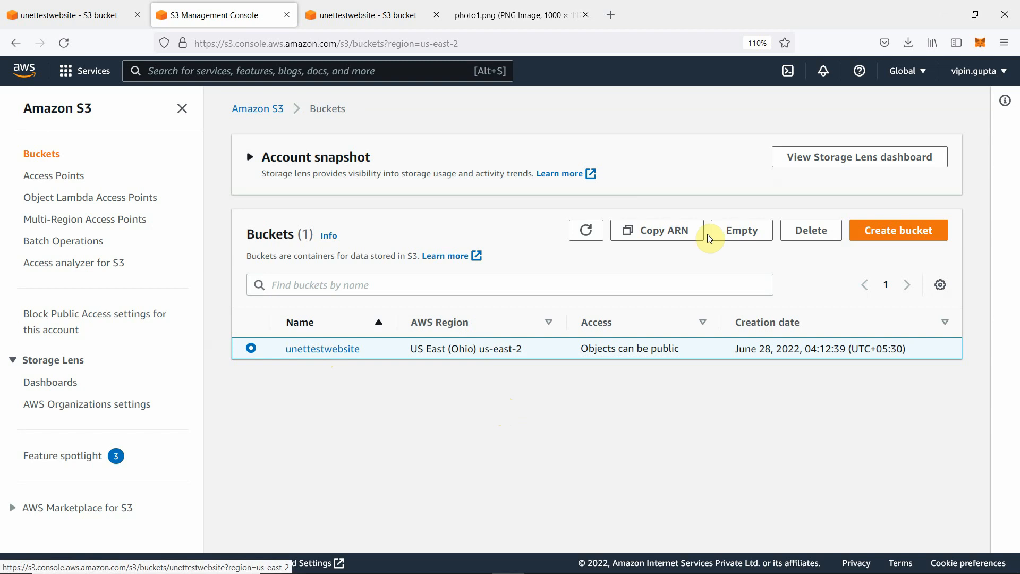
click(740, 234)
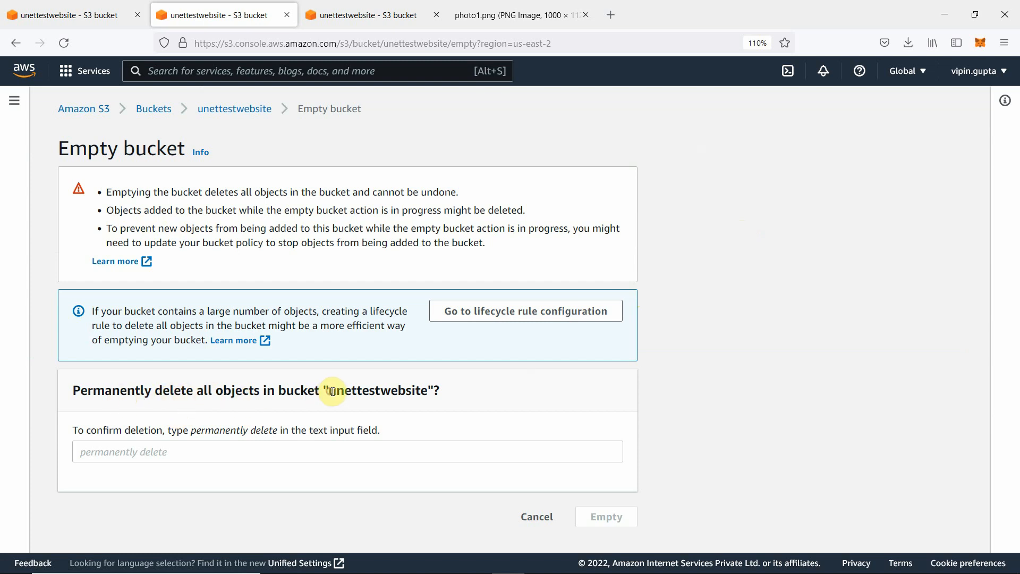
Try to confirm emptying the bucket by copying its name, unettestwebsite, into the confirmation field.
drag(332, 392, 431, 392)
right_click(385, 390)
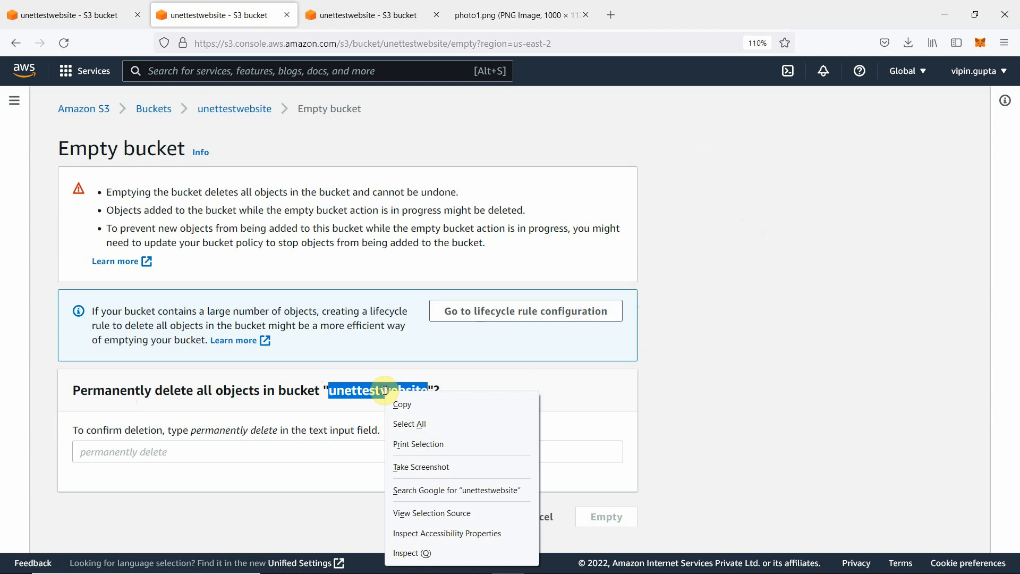
click(421, 400)
click(247, 453)
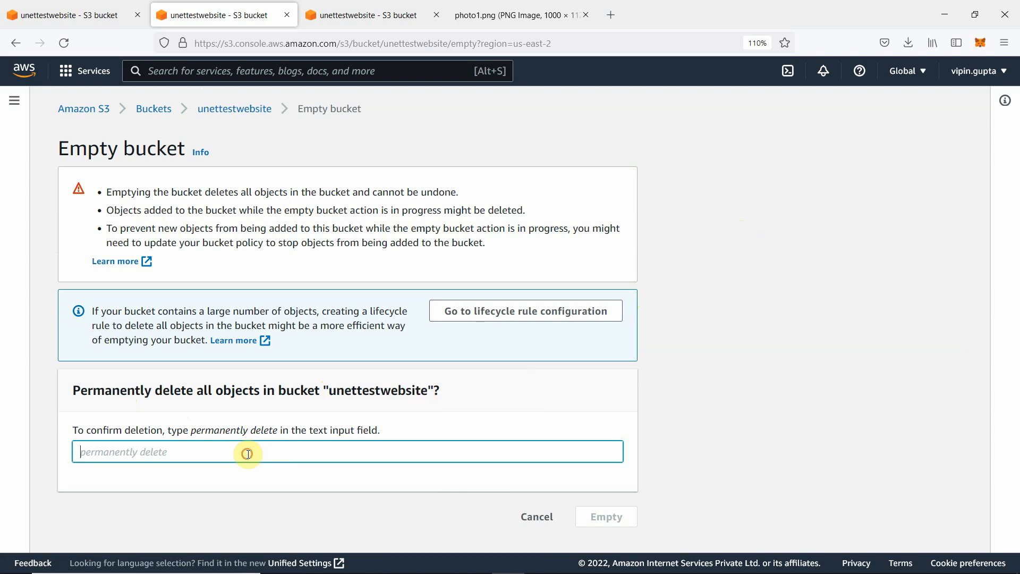
key(ctrl+v)
click(84, 451)
click(609, 521)
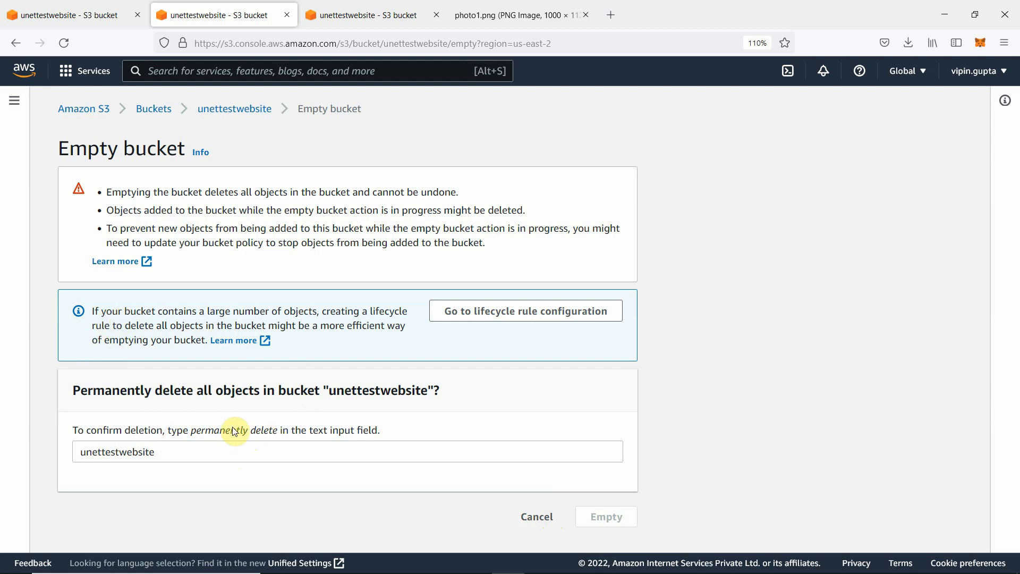
Replace the confirmation text with "permanently delete", empty the unettestwebsite bucket, and dismiss the success notification.
click(201, 451)
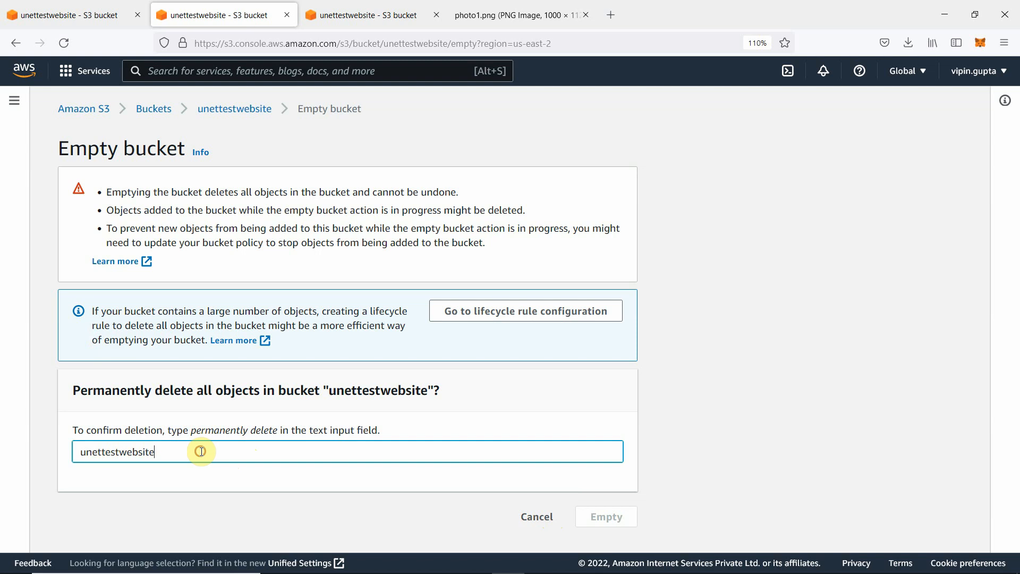
drag(201, 451, 55, 444)
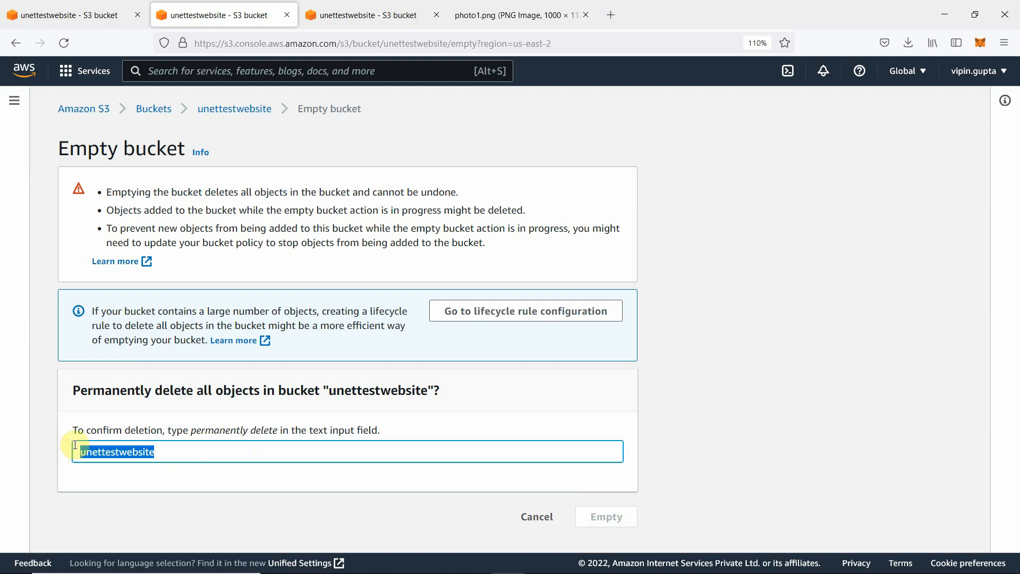
click(194, 434)
drag(276, 432, 275, 431)
right_click(250, 432)
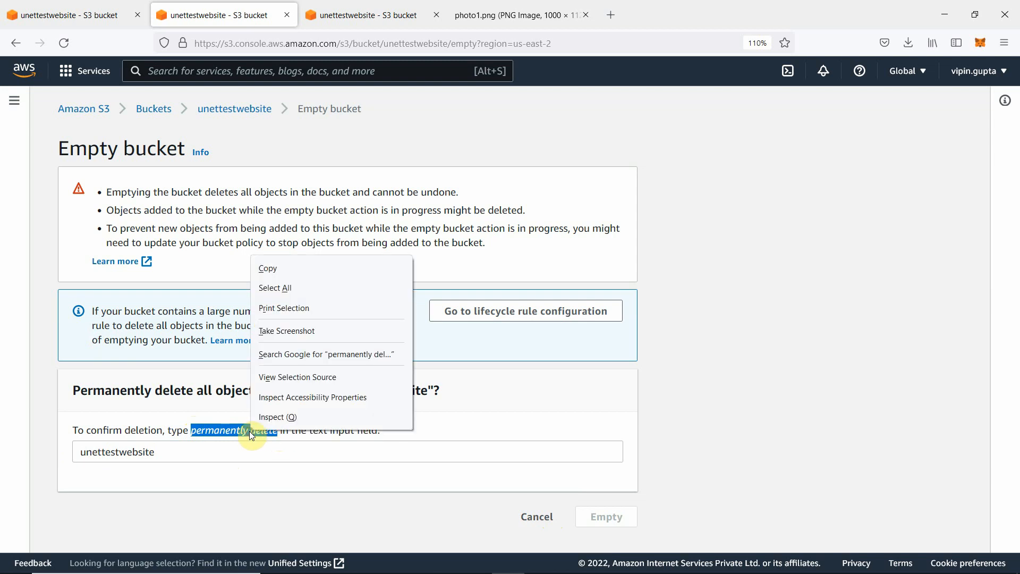
click(285, 269)
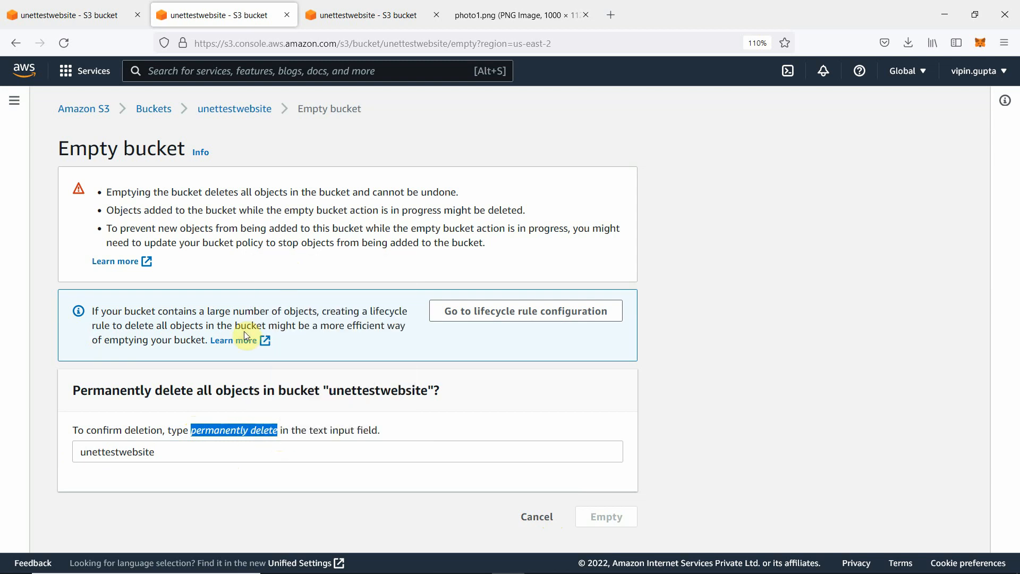
double_click(168, 450)
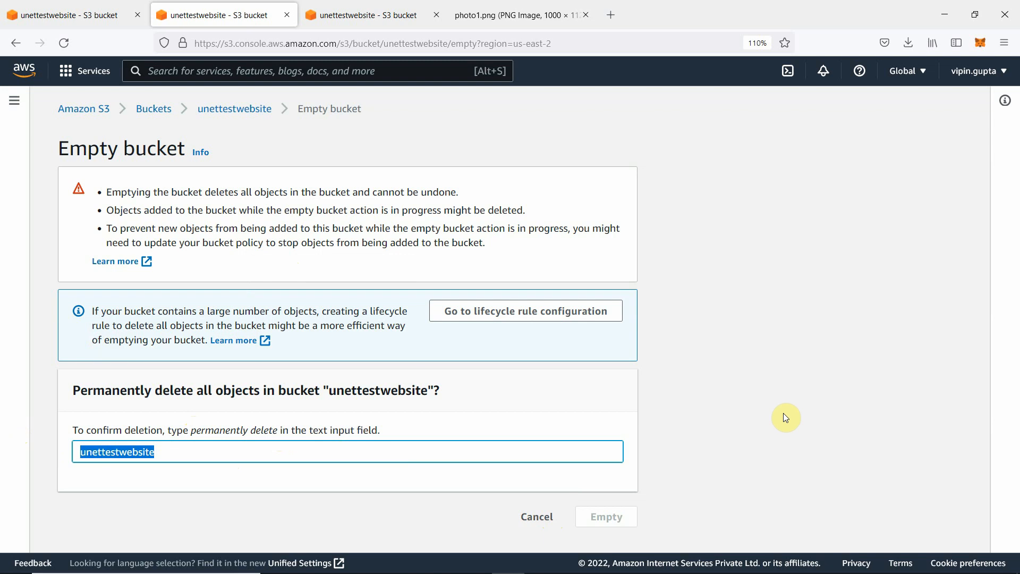
key(ctrl+v)
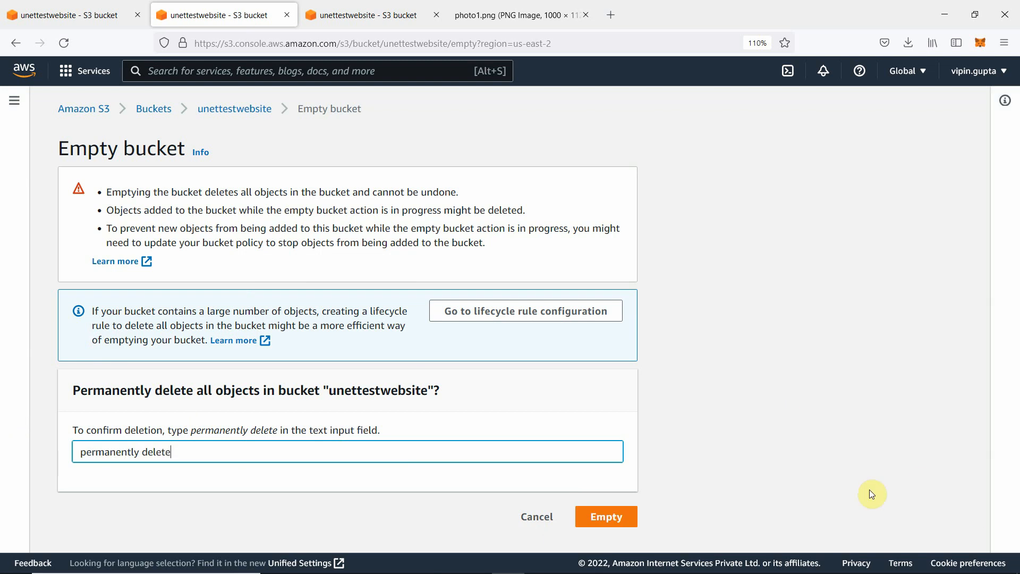
click(607, 516)
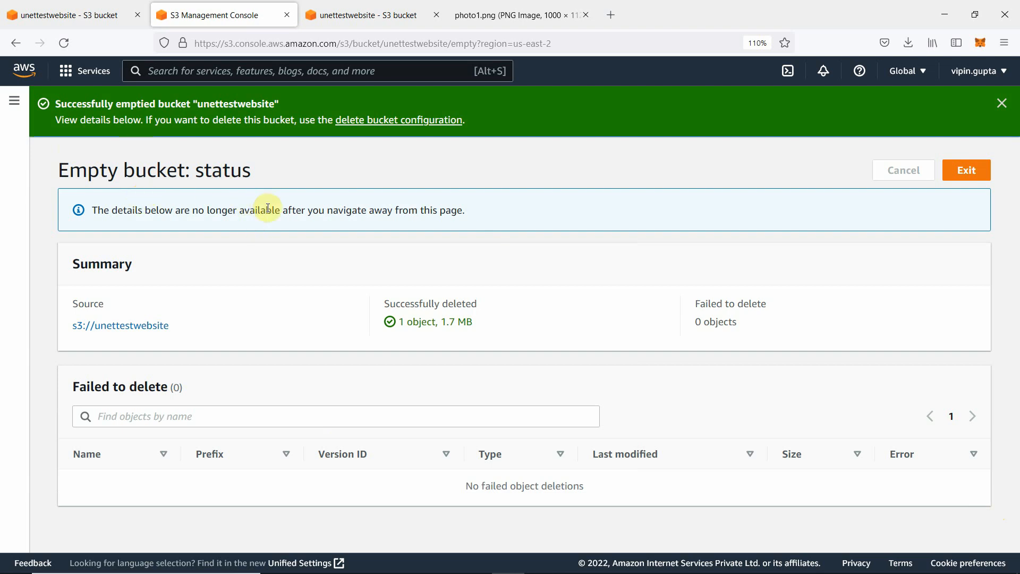
click(1000, 106)
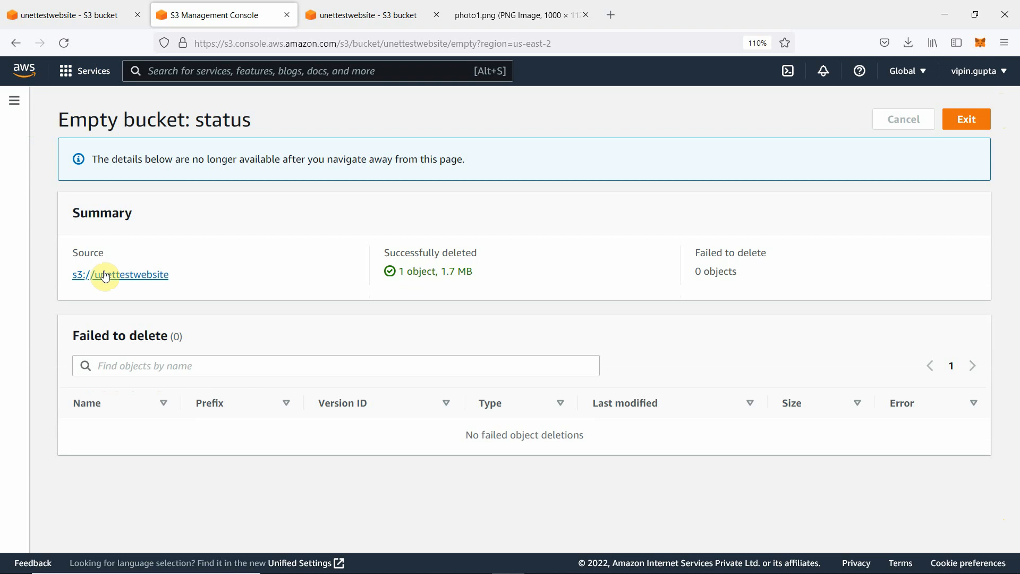
Return to the bucket list and delete the unettestwebsite bucket, entering its name as confirmation.
click(13, 48)
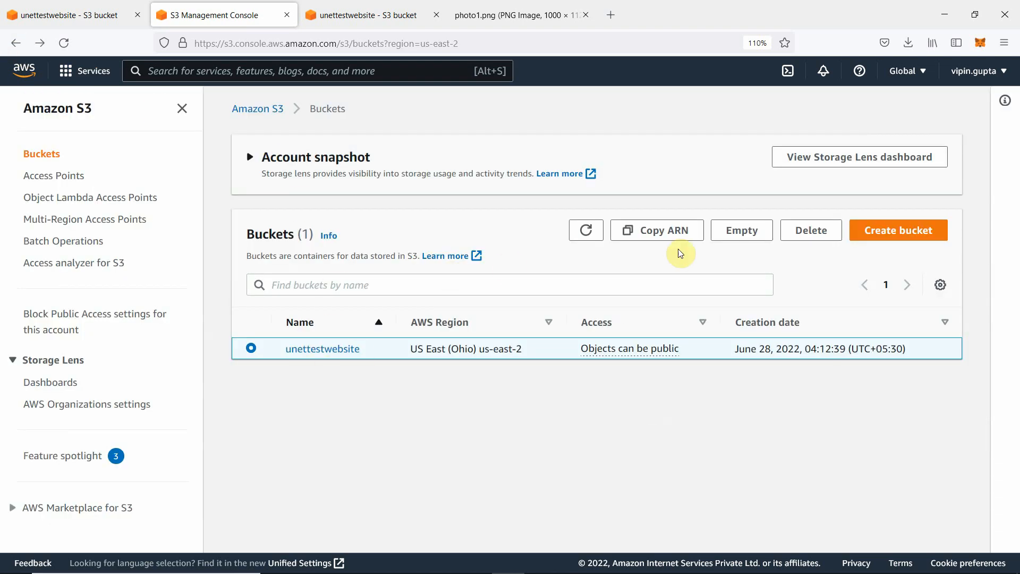
click(814, 232)
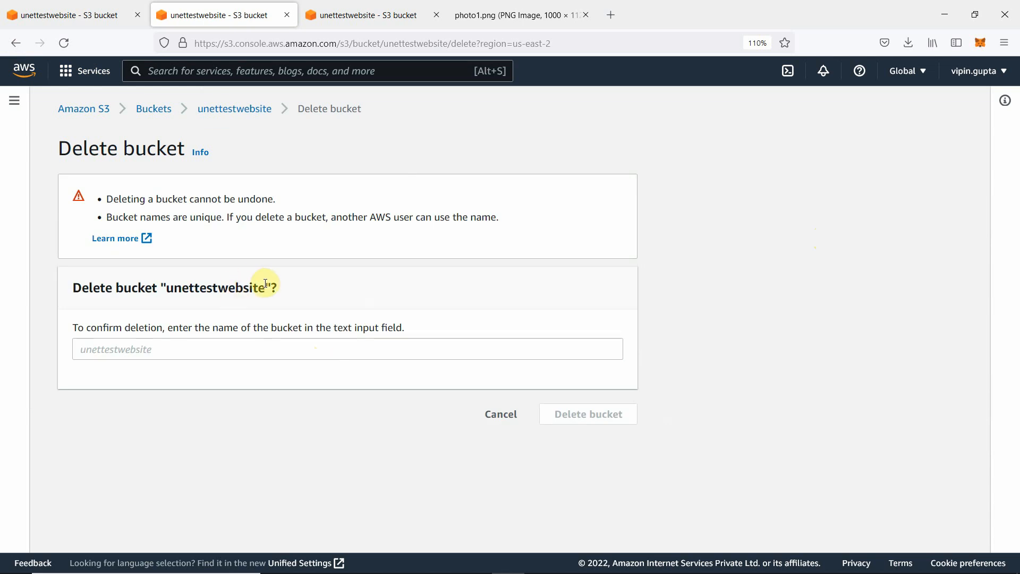
drag(266, 284, 164, 288)
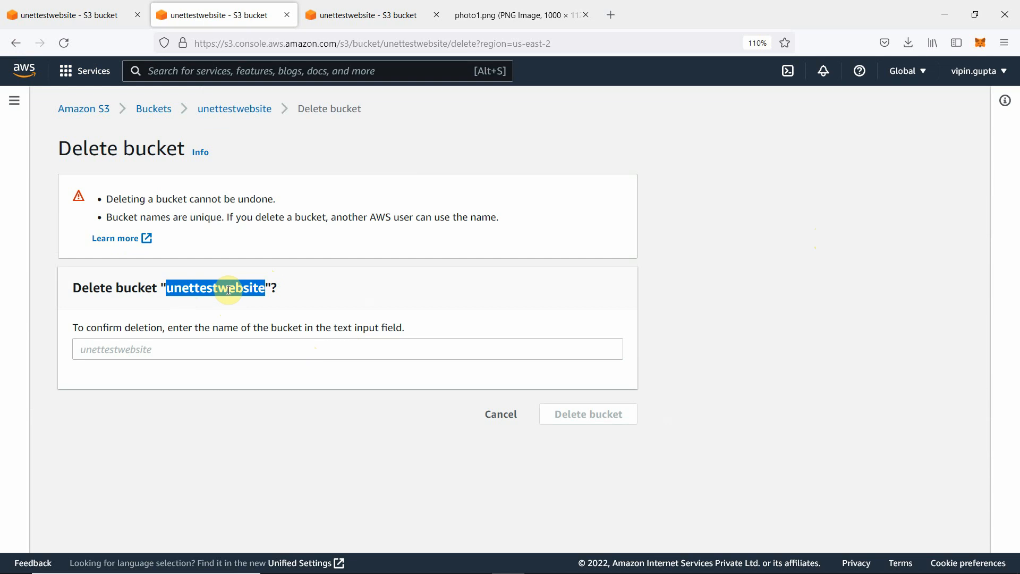
click(155, 350)
key(ctrl+v)
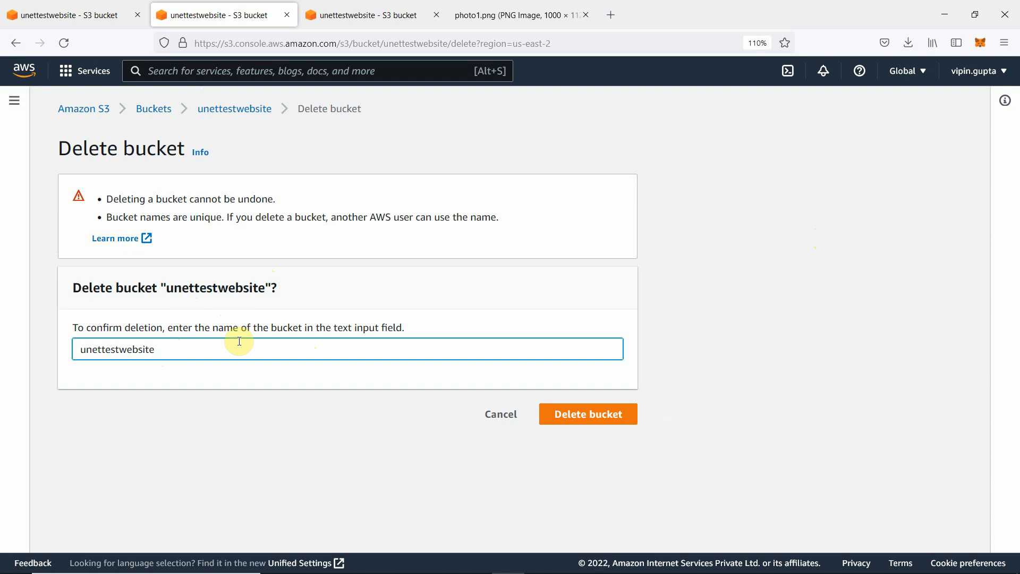
click(559, 416)
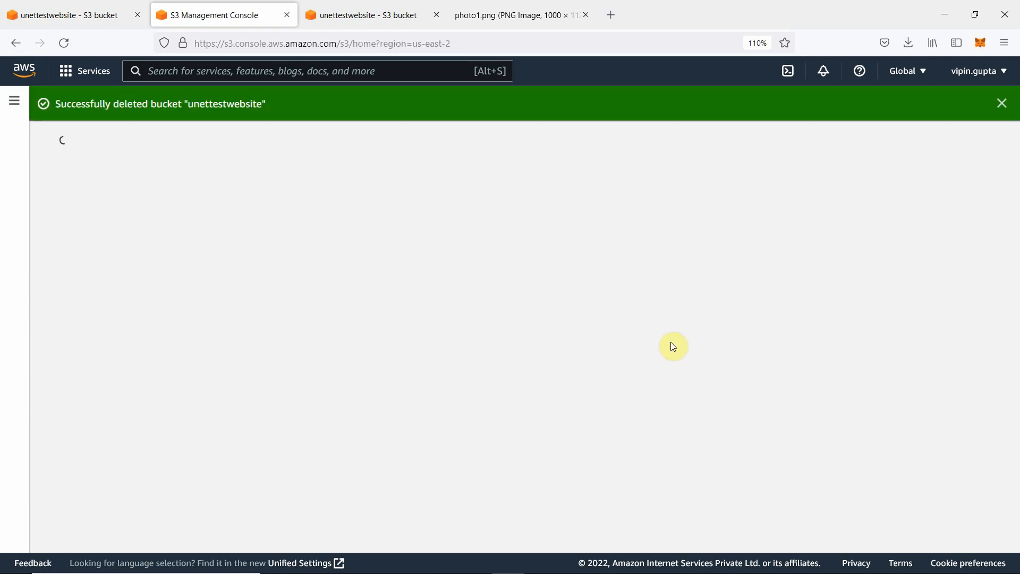